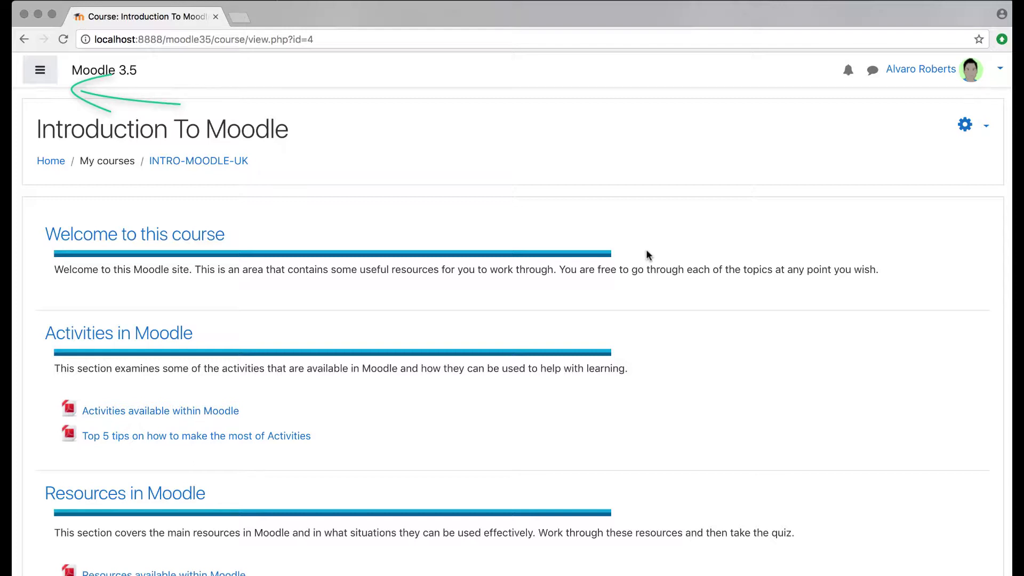
Show the course Grader report with grades 40, 20, 60 and a 40.00 course total.
click(40, 70)
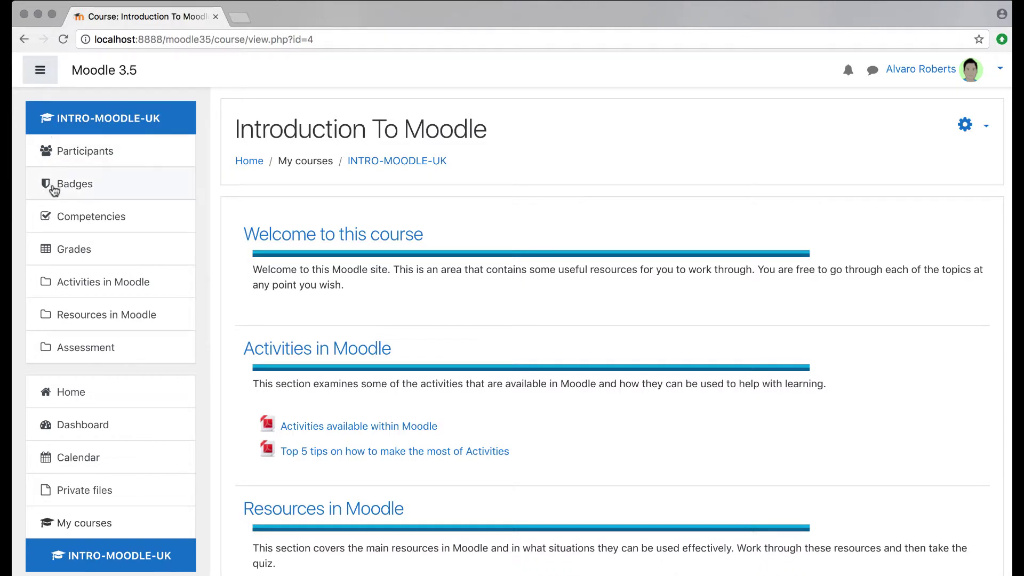
click(86, 253)
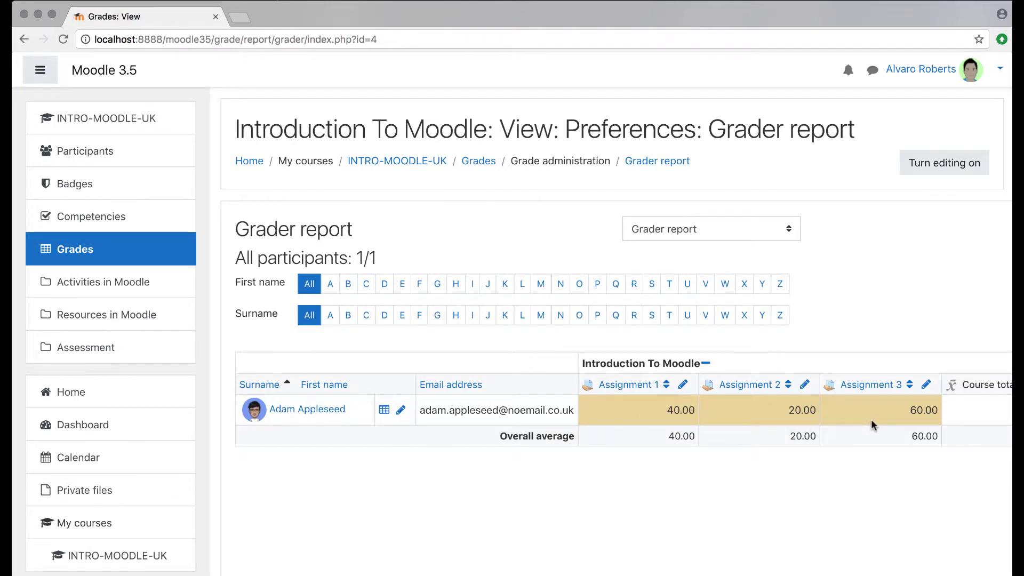
scroll(790, 508, right, 2)
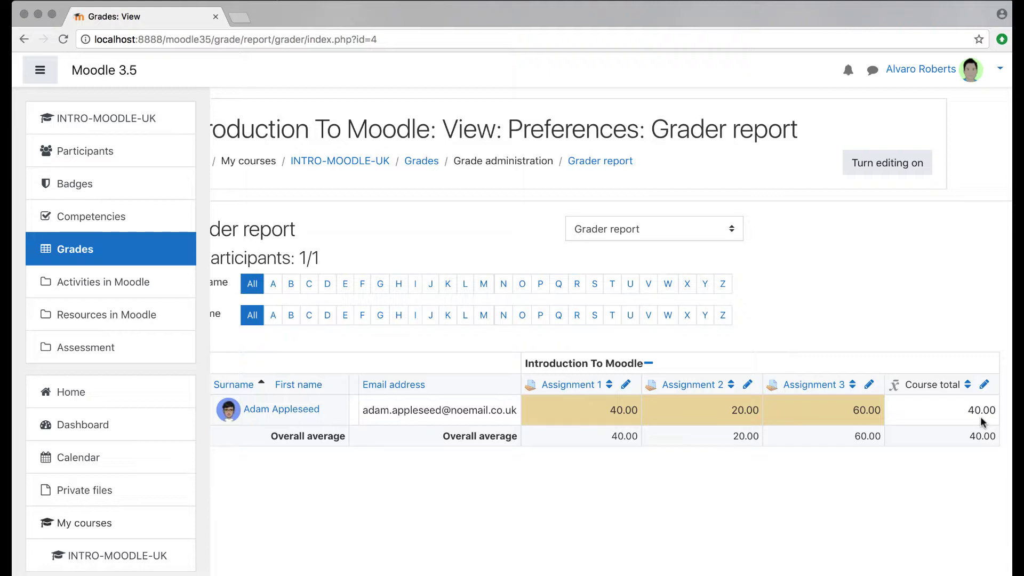
scroll(740, 273, left, 3)
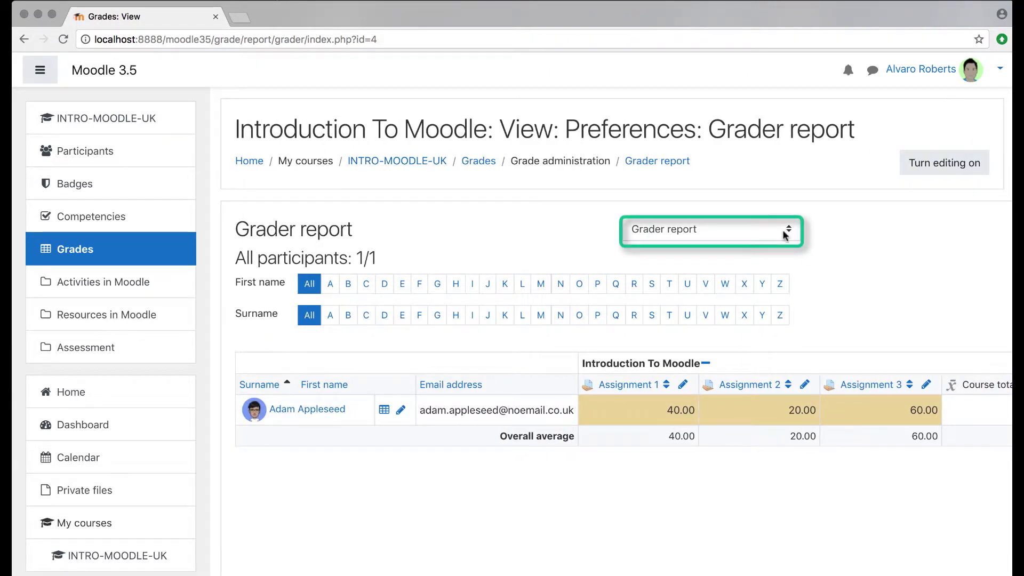
Switch from the Grader report to the Gradebook setup page.
click(782, 229)
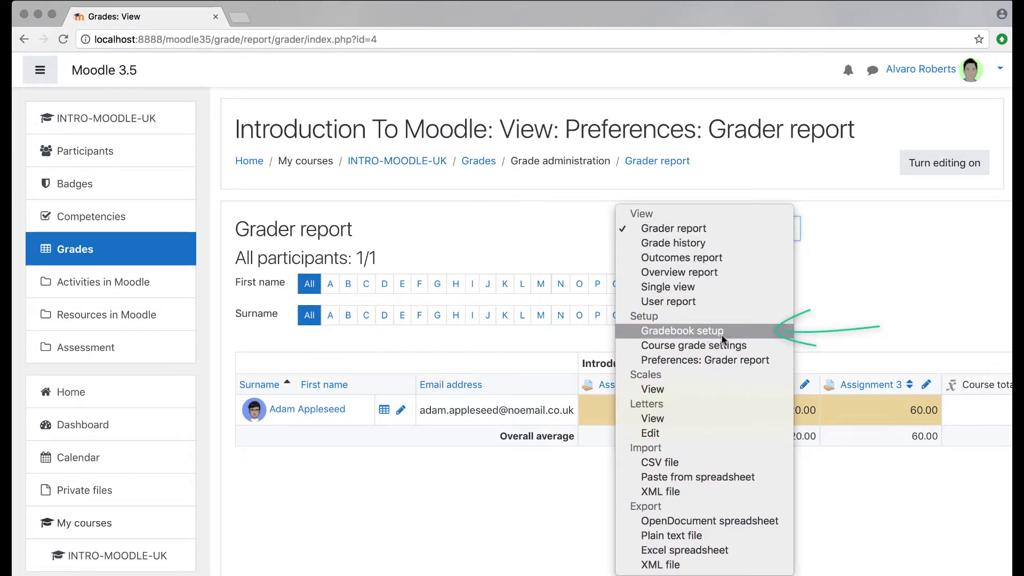
click(722, 334)
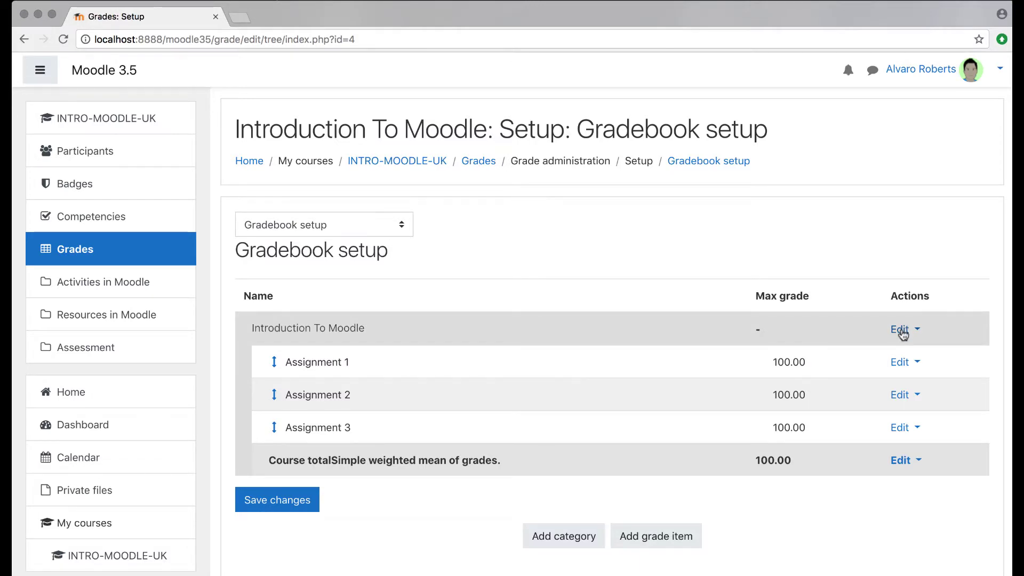
Set the Introduction To Moodle category's aggregation to Weighted mean of grades.
click(902, 331)
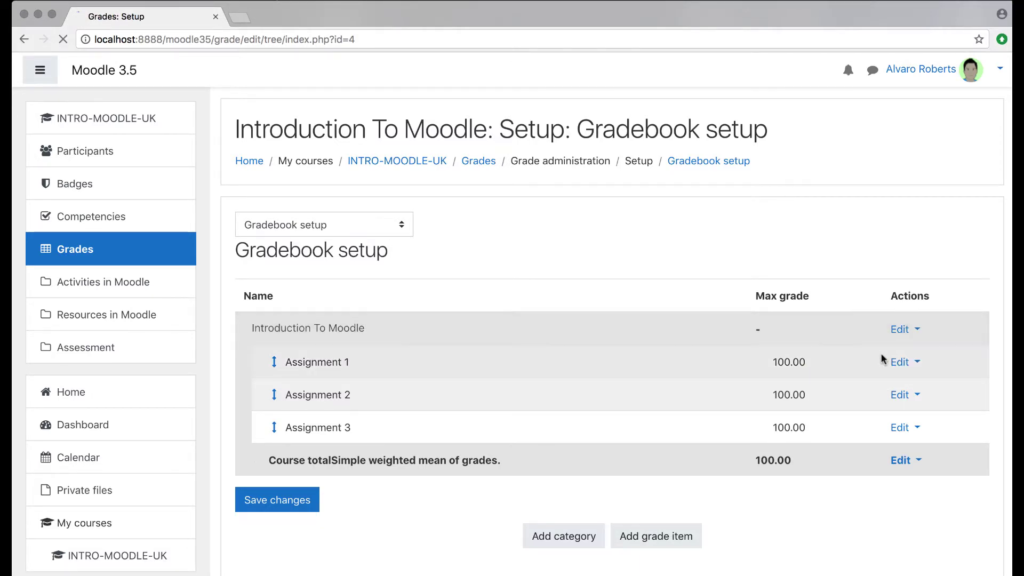
click(883, 358)
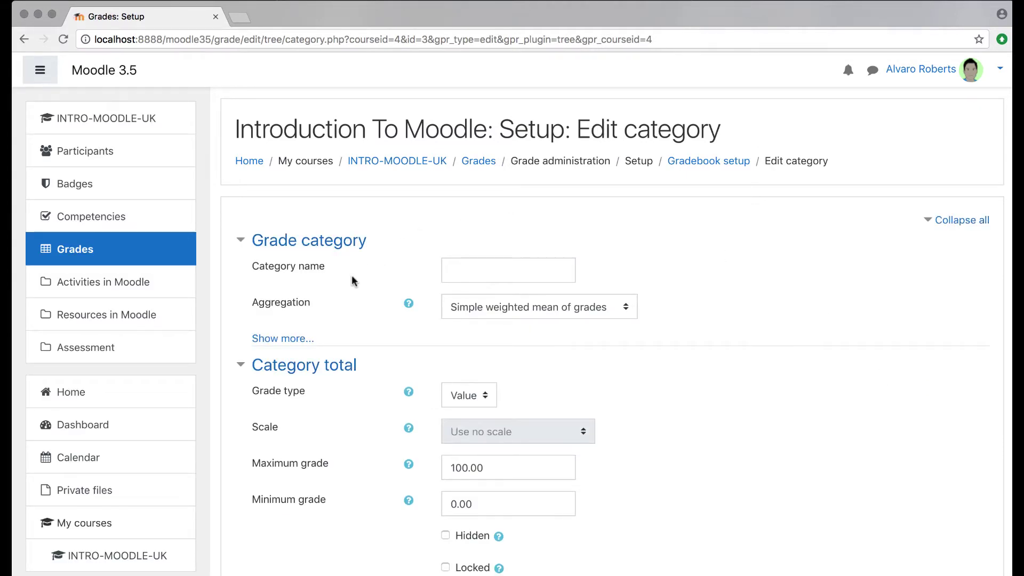
click(541, 312)
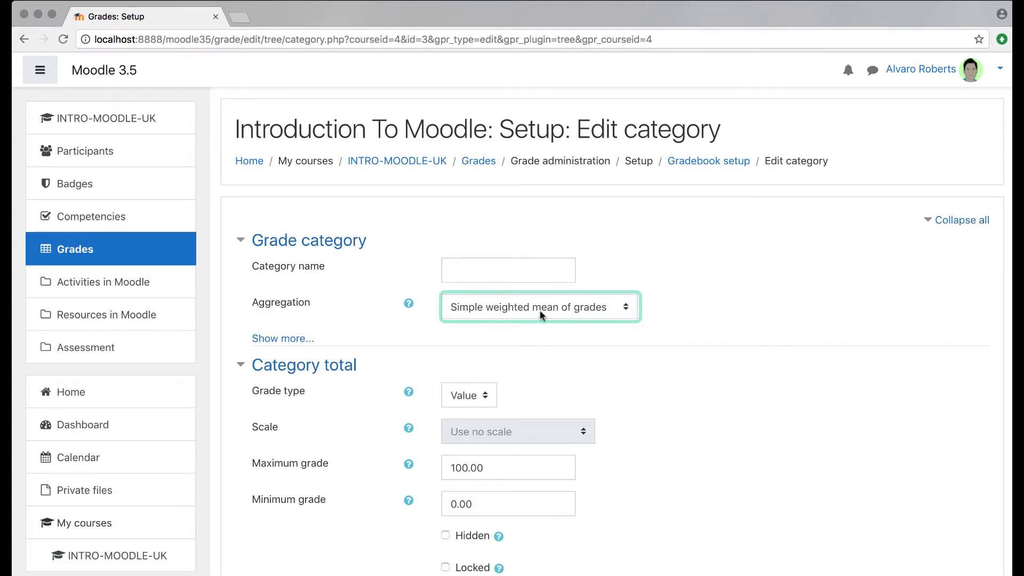
click(607, 306)
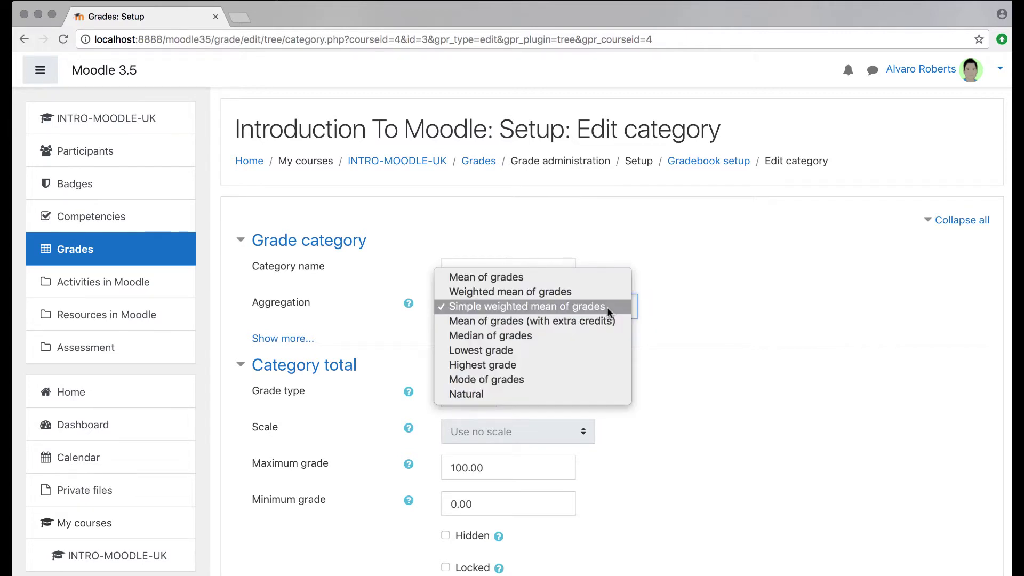
click(549, 292)
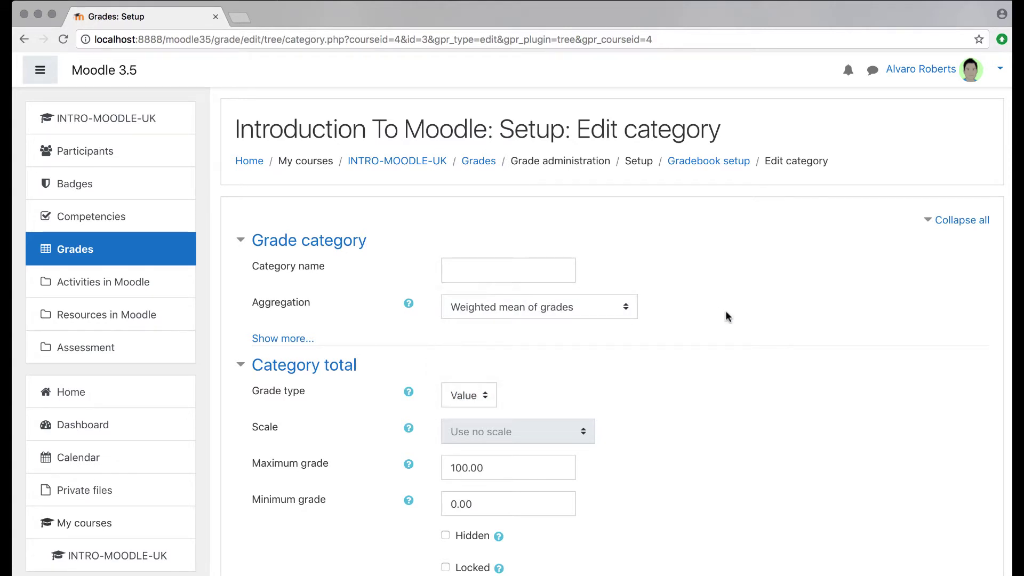
scroll(725, 317, down, 2)
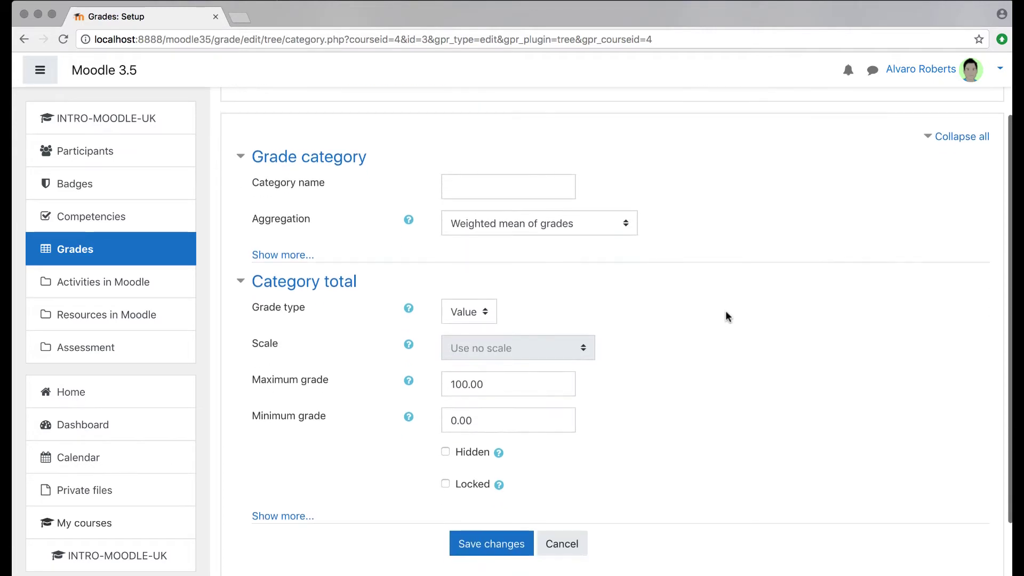
Save the aggregation, then weight Assignments 1–3 at 0.2, 0.6 and 0.2 and save.
click(490, 545)
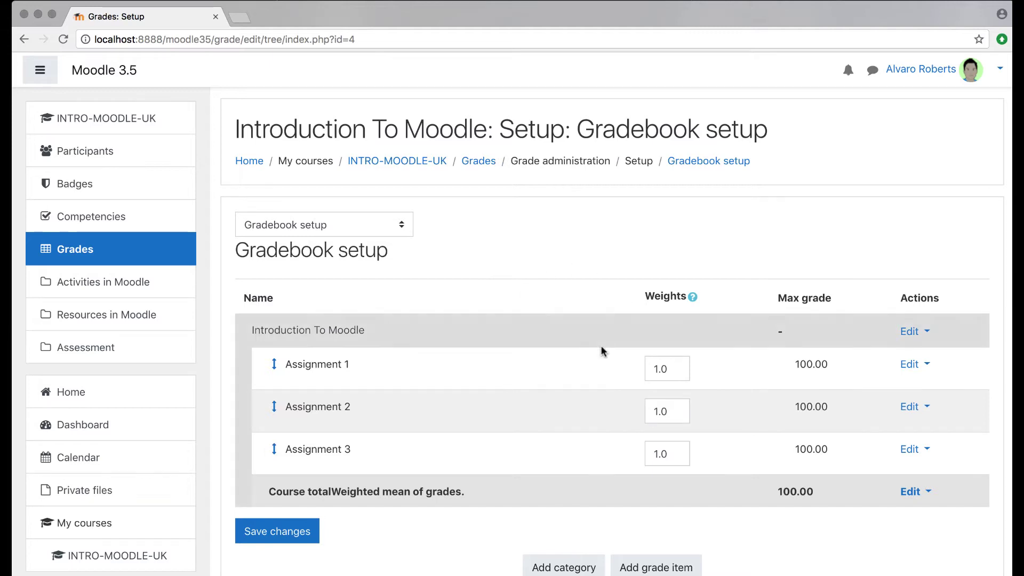
click(670, 369)
key(BackSpace)
key(BackSpace)
key(BackSpace)
text(0)
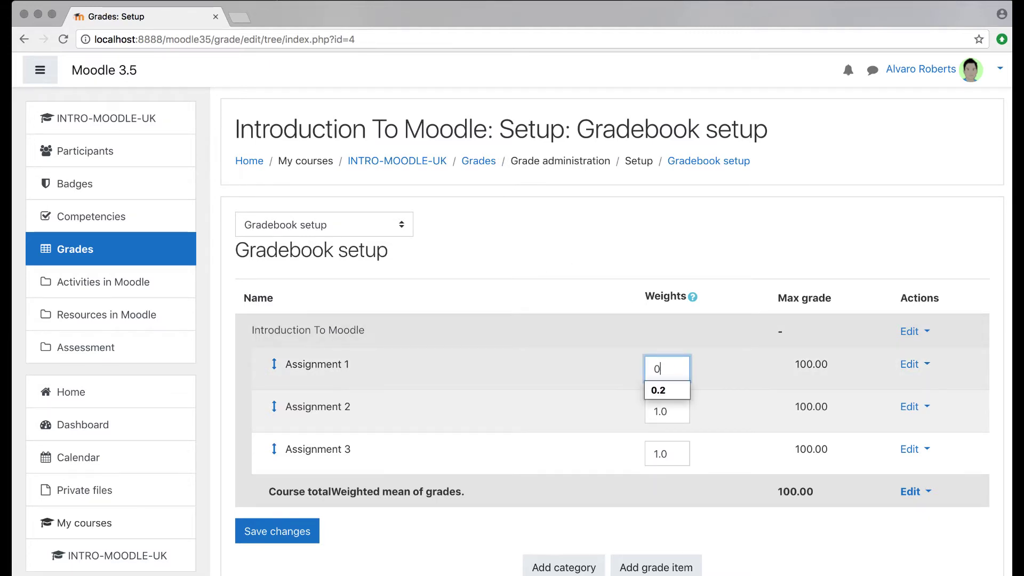
text(.2)
click(673, 414)
key(BackSpace)
key(BackSpace)
key(BackSpace)
text(0.6)
click(672, 454)
key(BackSpace)
key(BackSpace)
key(BackSpace)
text(0)
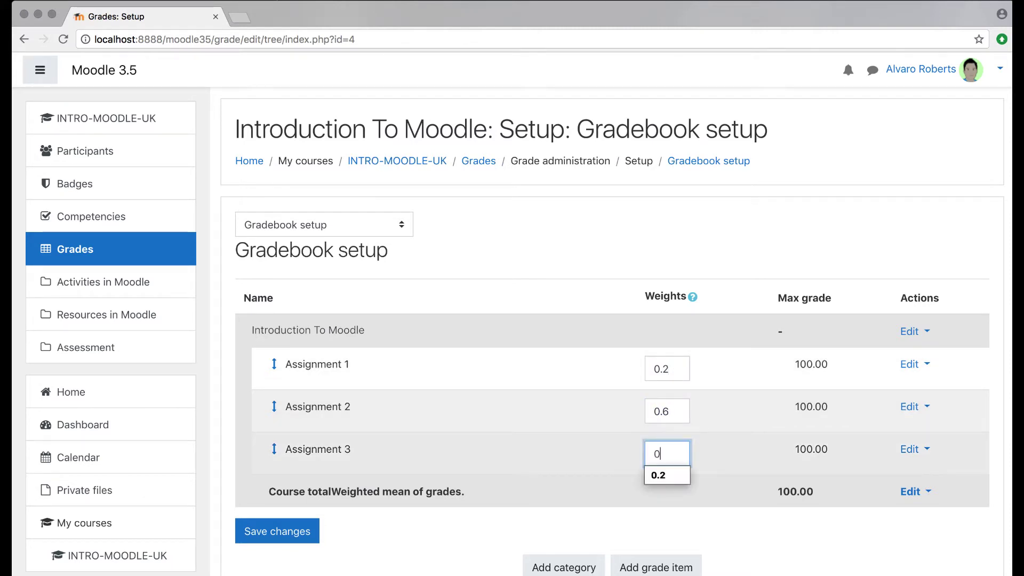
text(.2)
click(537, 525)
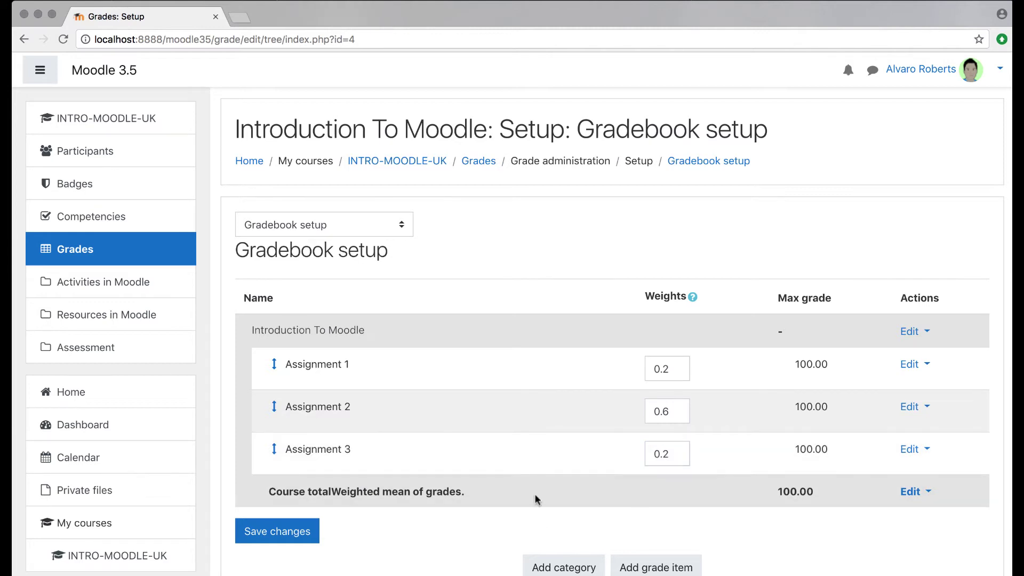
click(294, 539)
Reopen the Grader report to see the recalculated 32.00 course total.
click(401, 224)
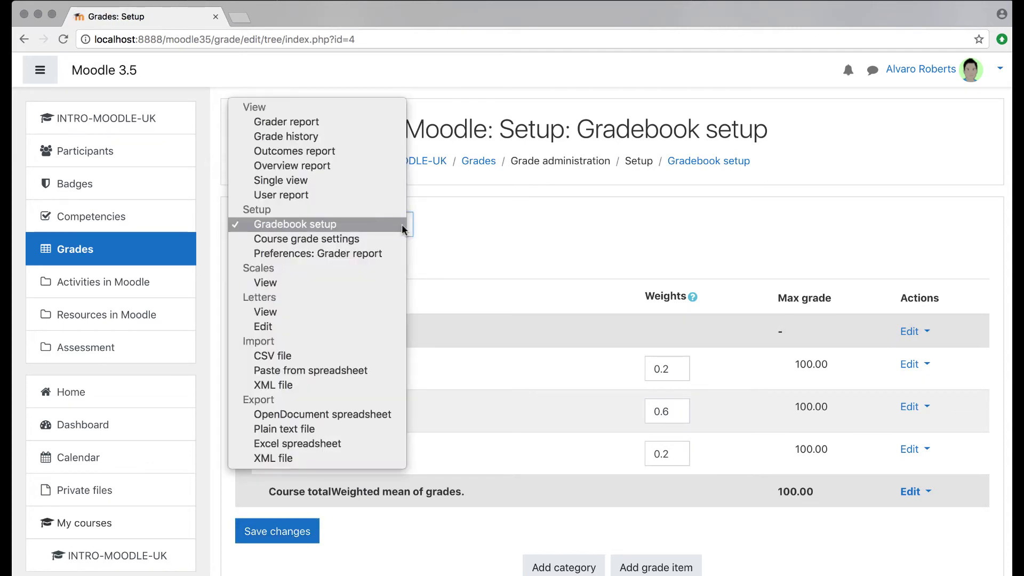
click(317, 125)
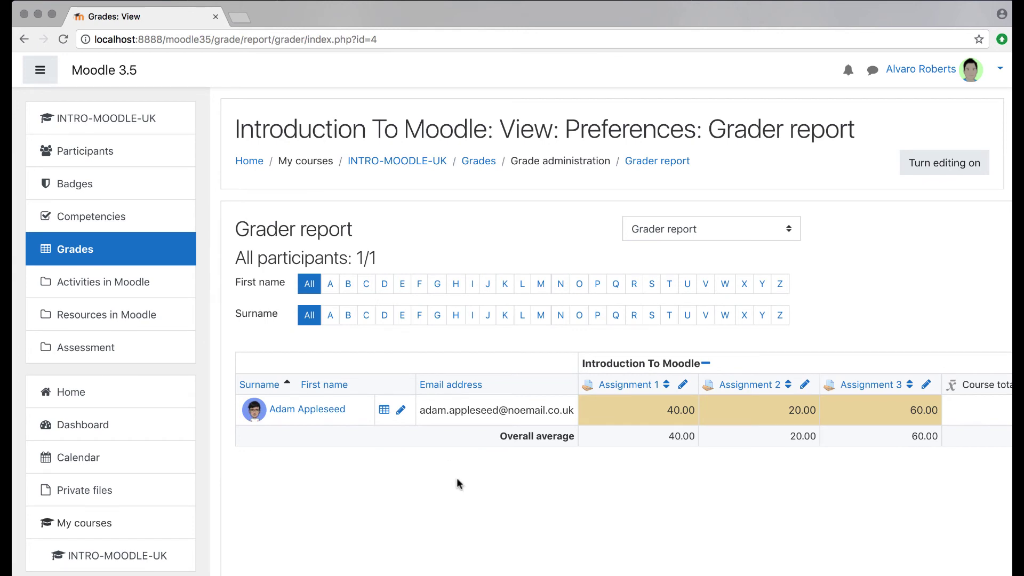
scroll(457, 478, right, 2)
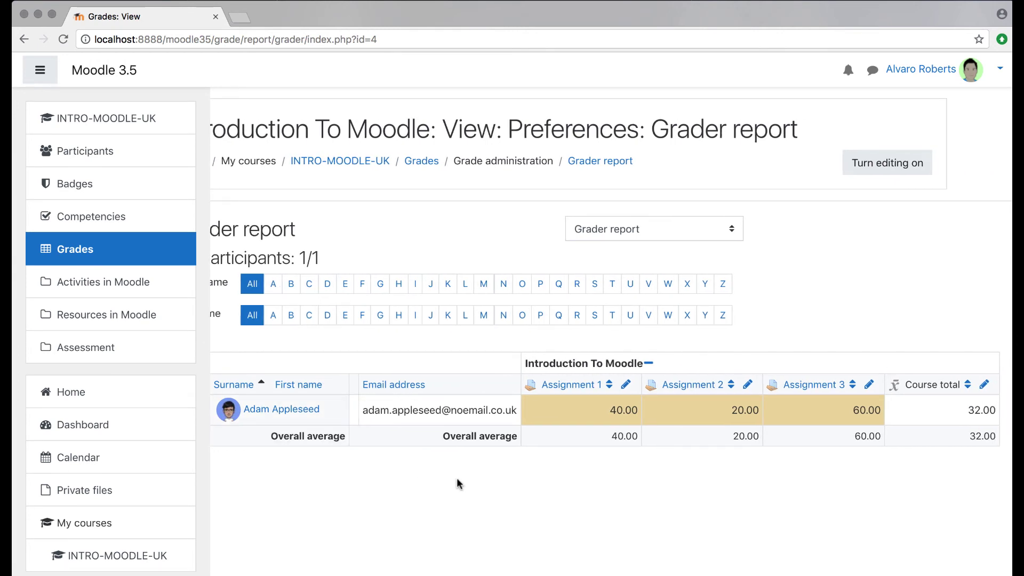